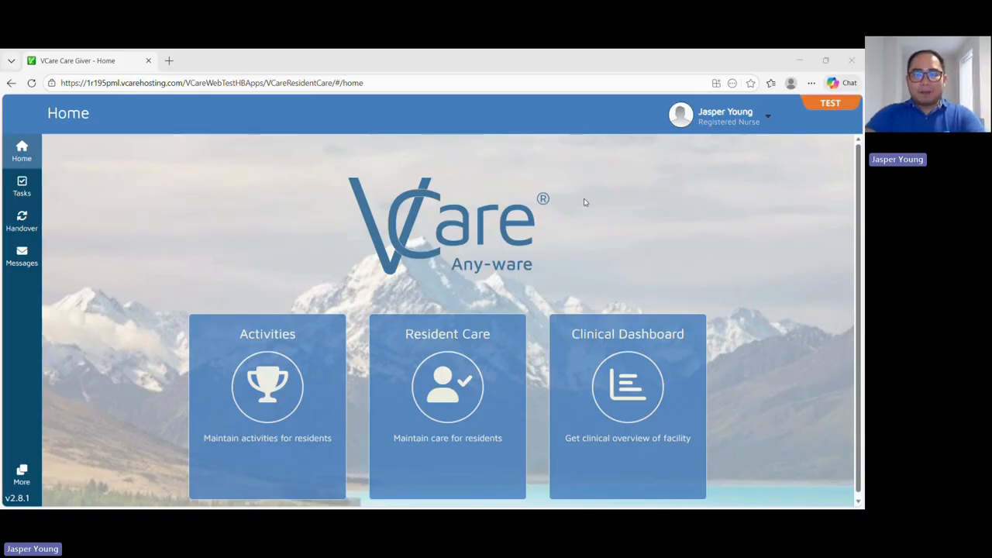
# Open Resident Care and start a new Restraint Monitoring Chart for the resident in My Residents.
pyautogui.click(421, 350)
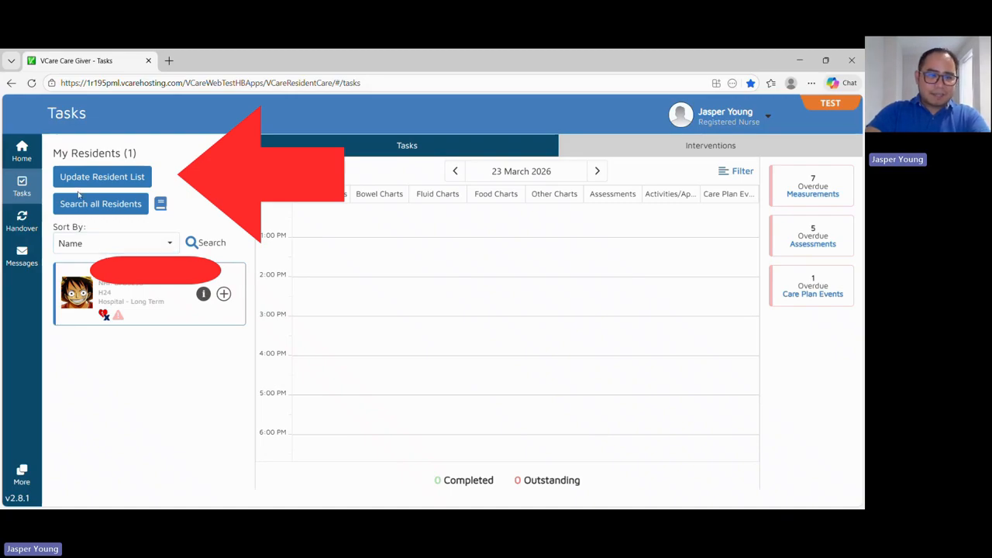
pyautogui.click(81, 179)
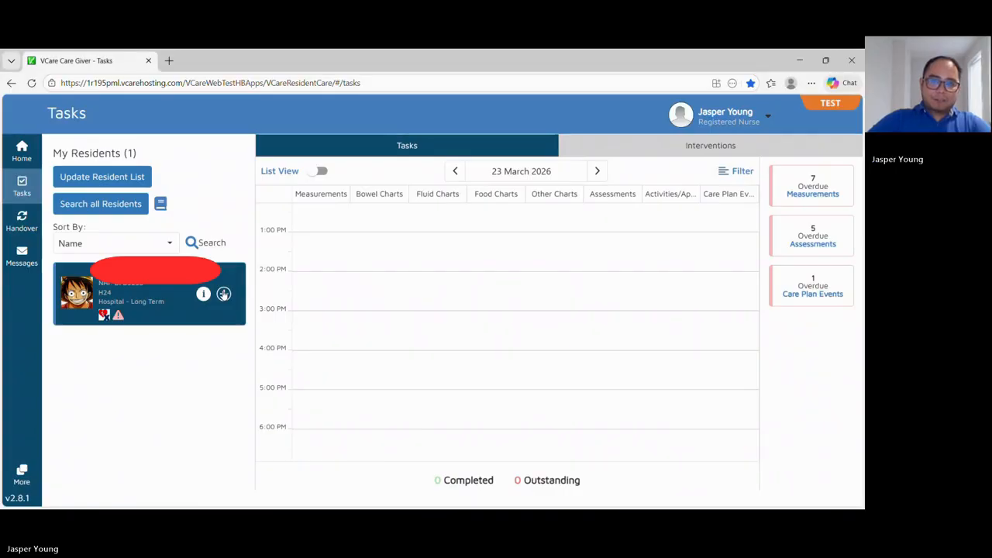
pyautogui.click(223, 294)
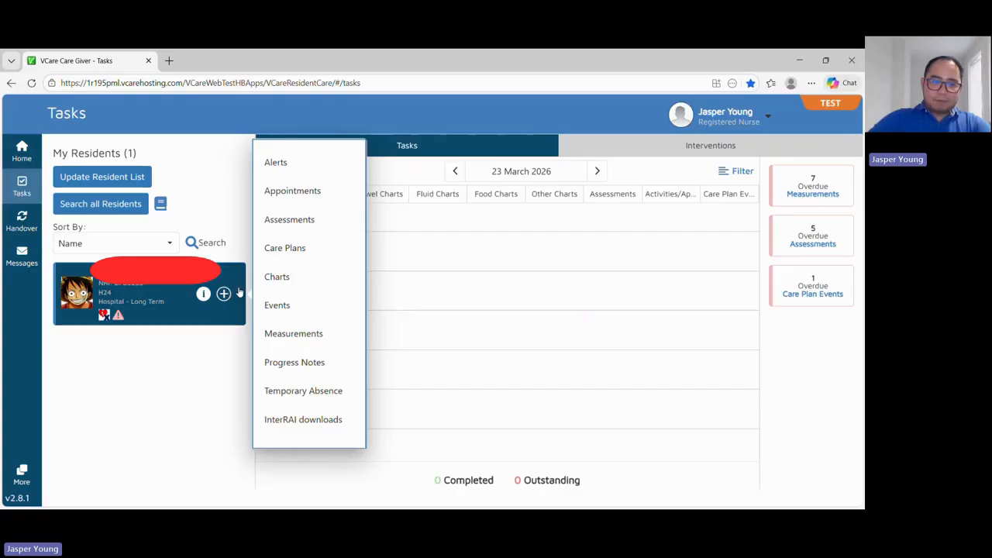
pyautogui.click(281, 284)
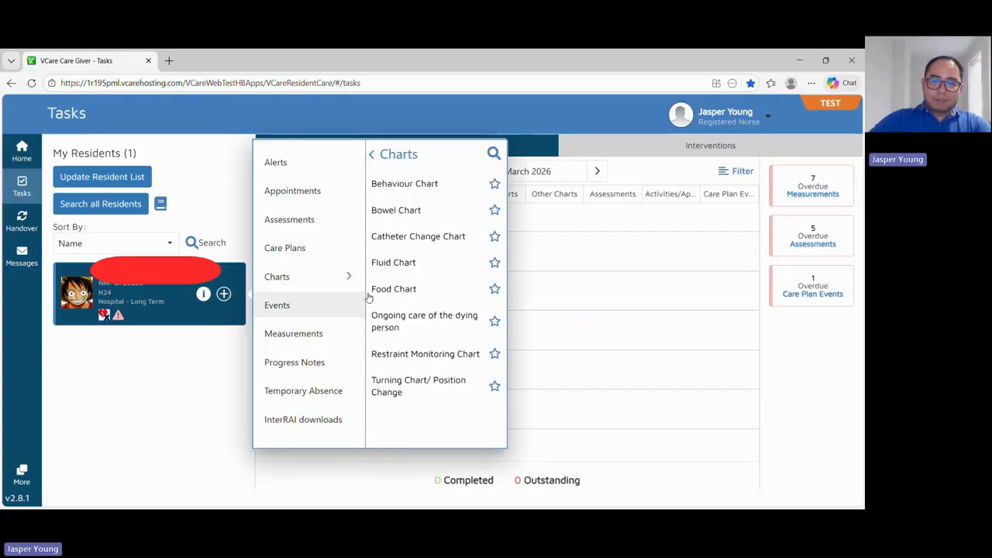
pyautogui.click(436, 355)
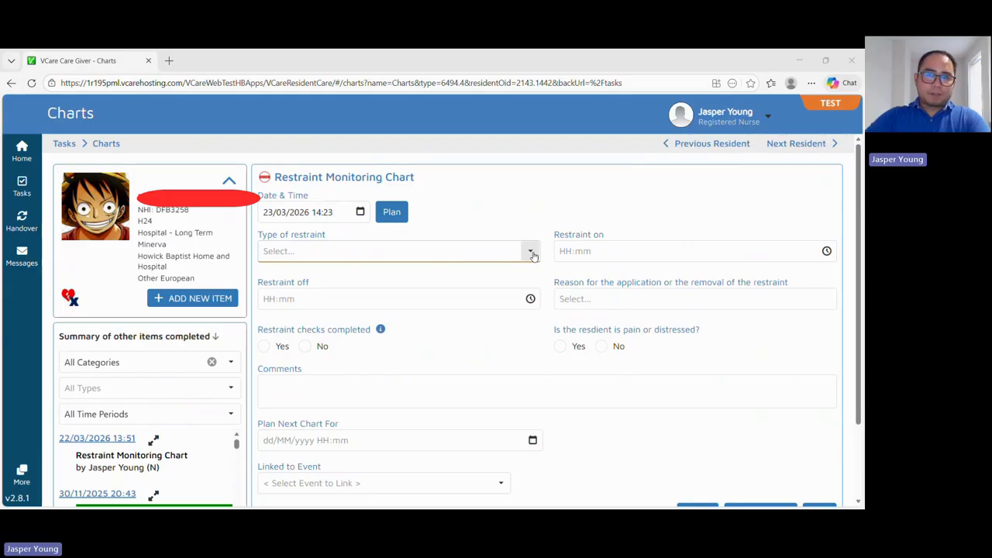
# Set the type of restraint to Lap belt and the restraint-on time to 13:00.
pyautogui.click(531, 253)
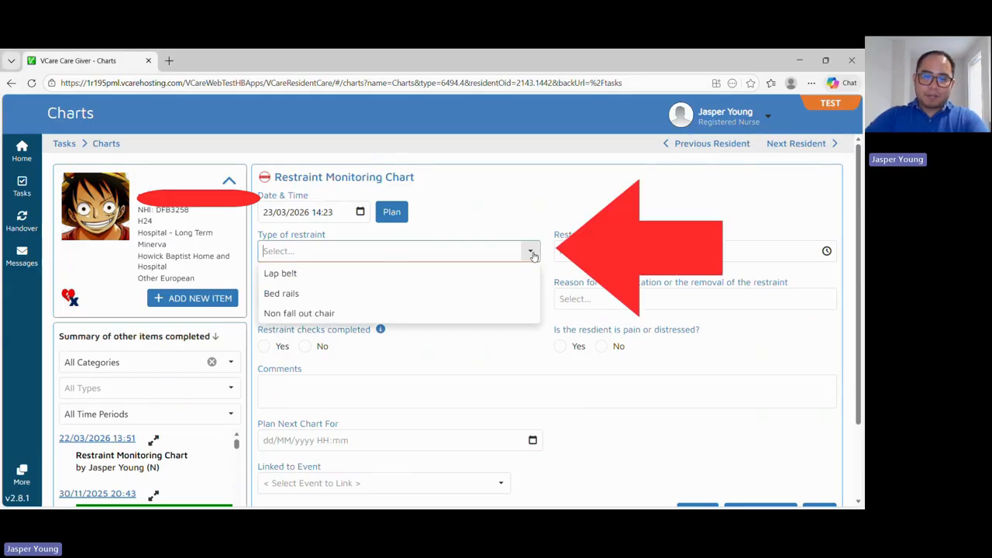
pyautogui.click(512, 280)
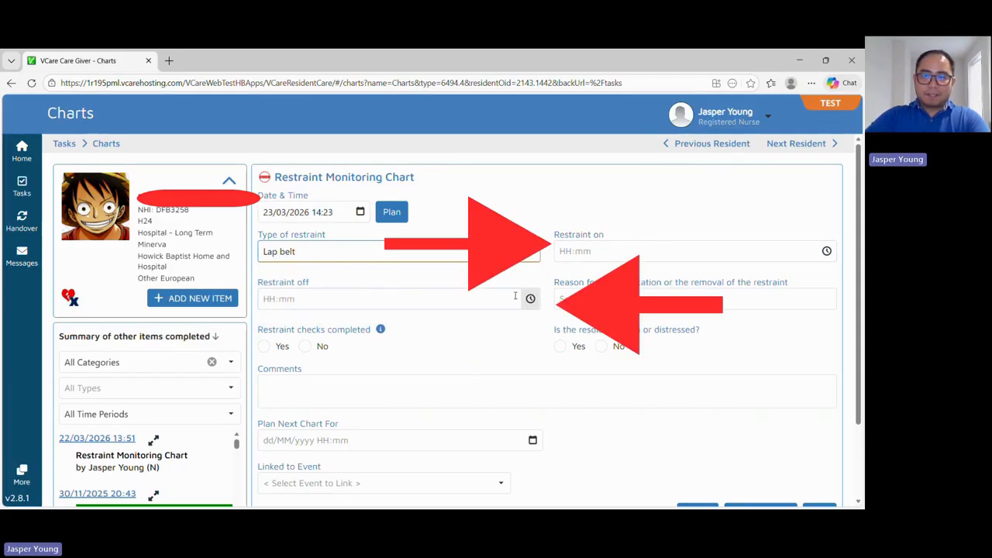
pyautogui.click(827, 253)
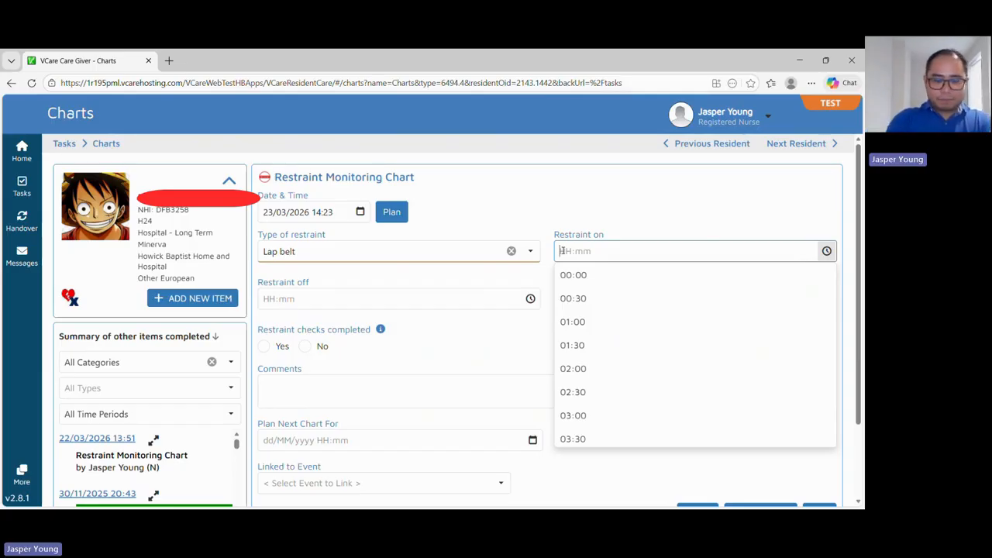
pyautogui.write('13:00')
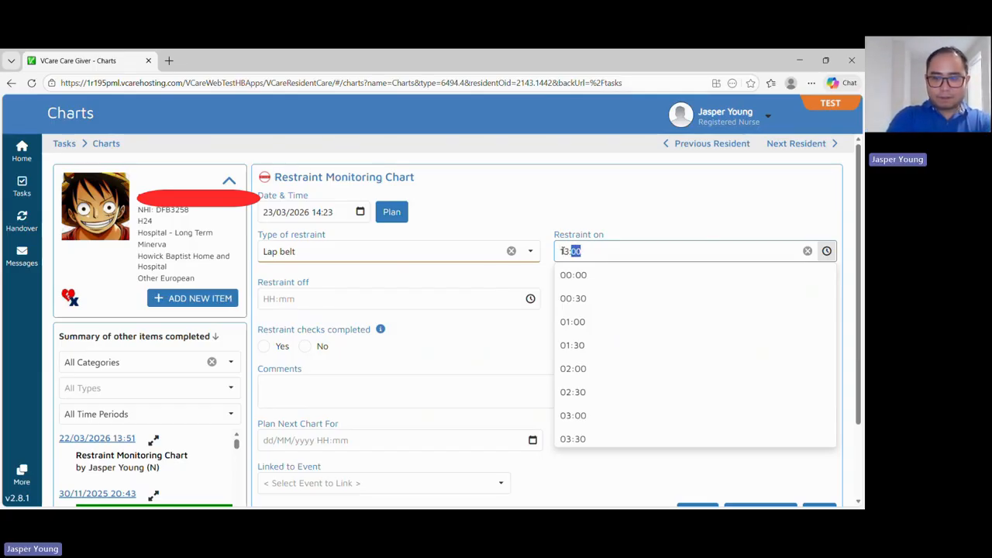
# Set the restraint-off time to 14:30.
pyautogui.click(300, 298)
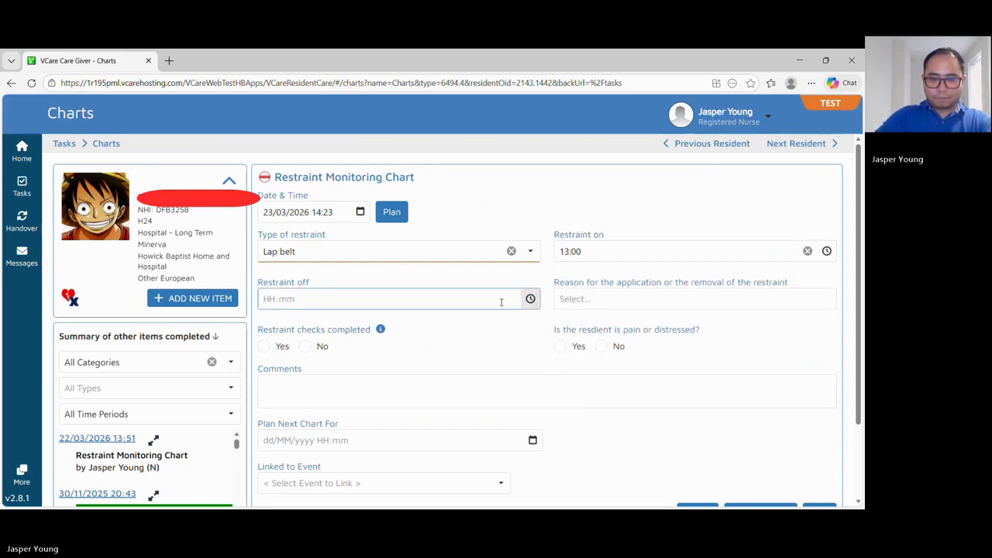
pyautogui.click(530, 298)
pyautogui.scroll(-5, 450, 365)
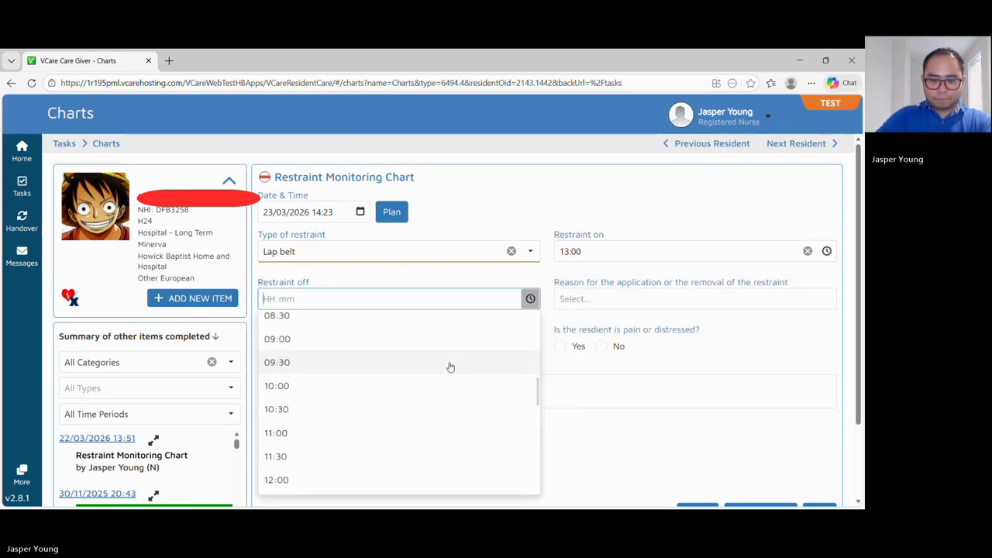
pyautogui.scroll(-6, 450, 365)
pyautogui.scroll(2, 449, 365)
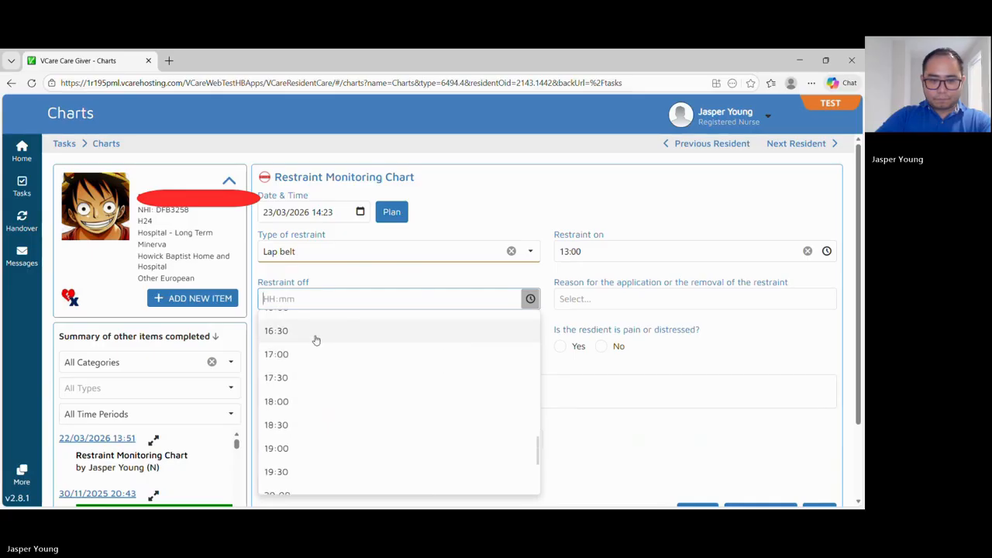
pyautogui.scroll(2, 314, 339)
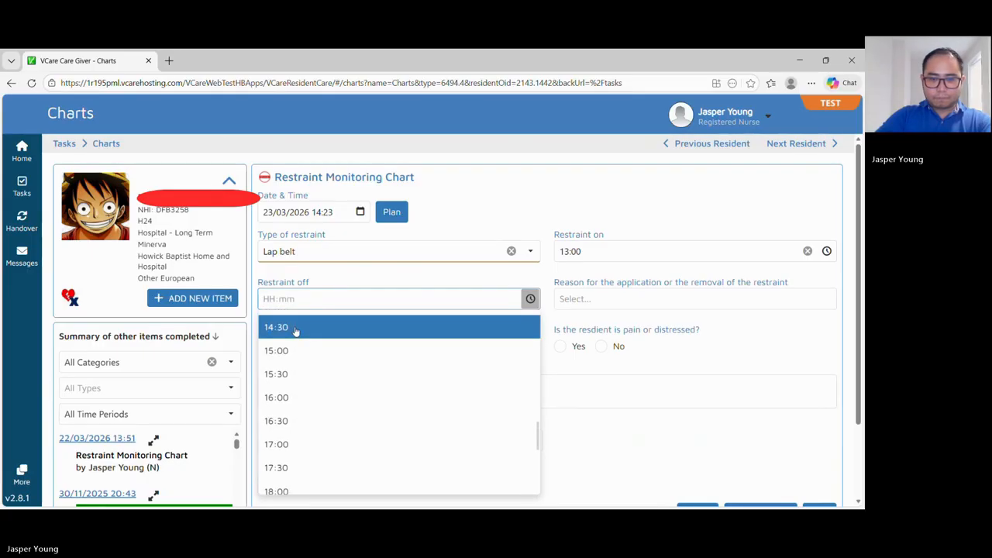
pyautogui.click(294, 327)
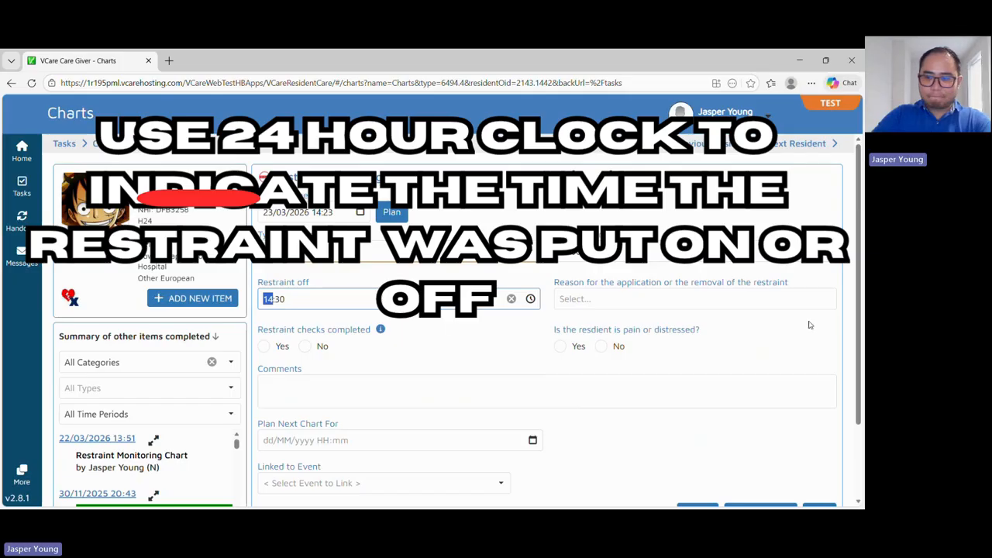
# Choose Other as the reason for applying or removing the restraint, with the details "Transferred to bed".
pyautogui.scroll(-1, 837, 369)
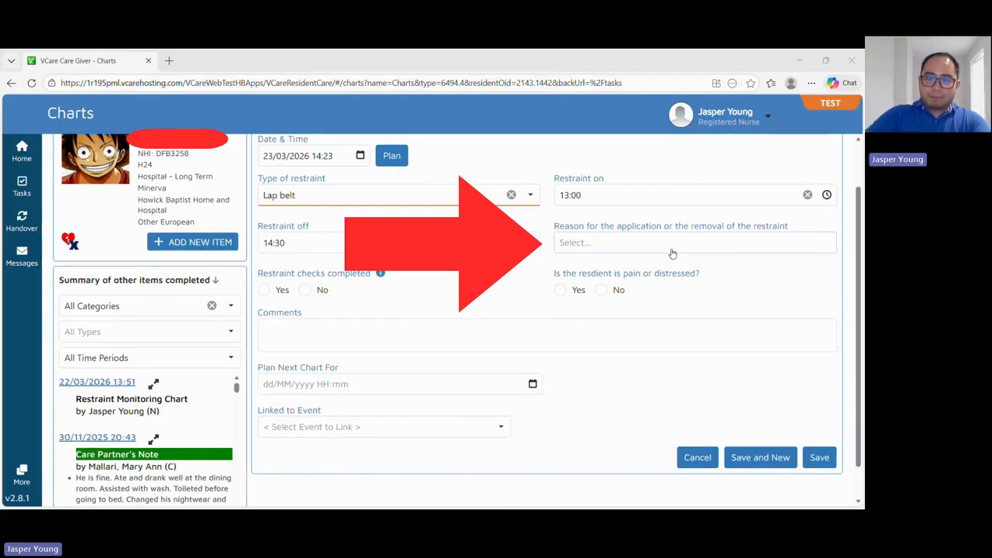
pyautogui.click(672, 253)
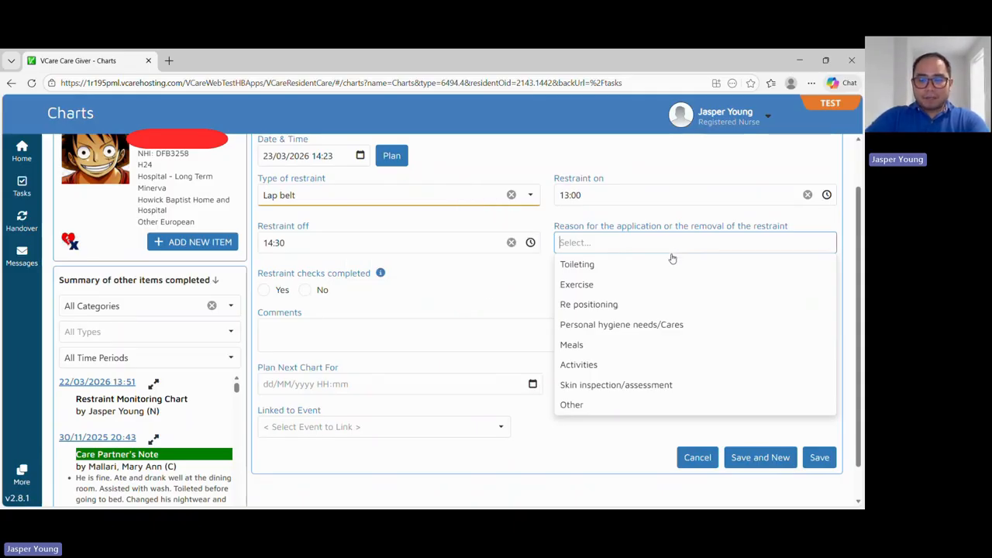
pyautogui.click(624, 406)
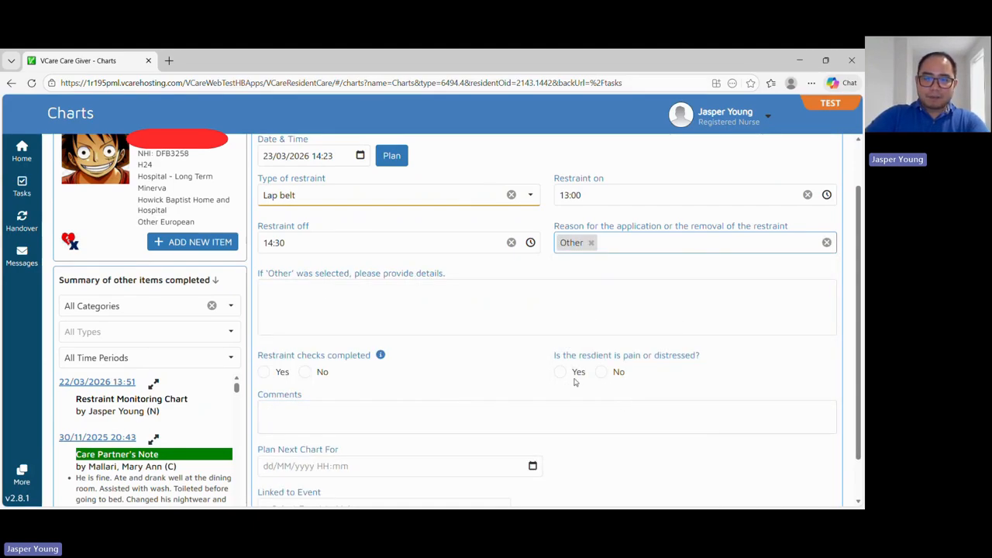
pyautogui.click(428, 289)
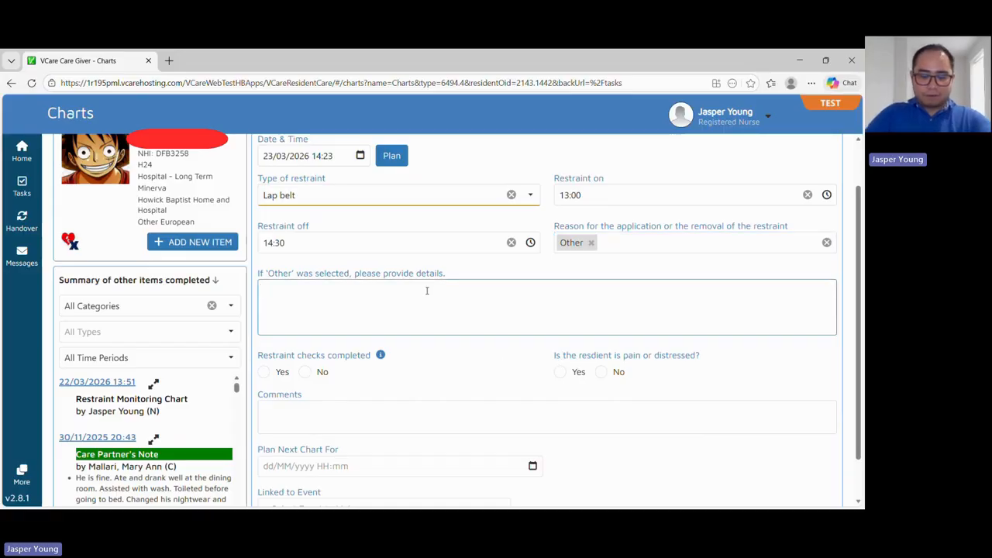
pyautogui.write('Tran')
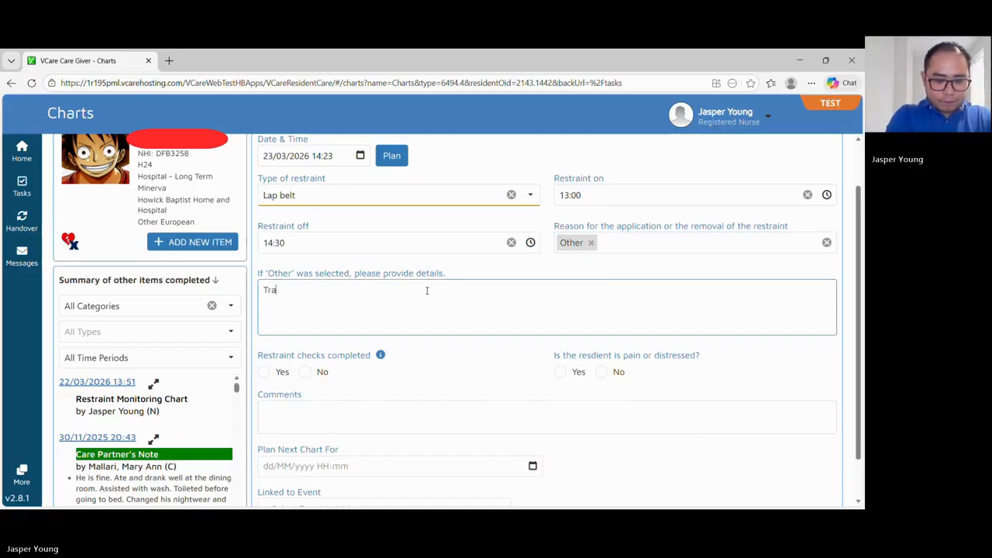
pyautogui.write('sferred to bed')
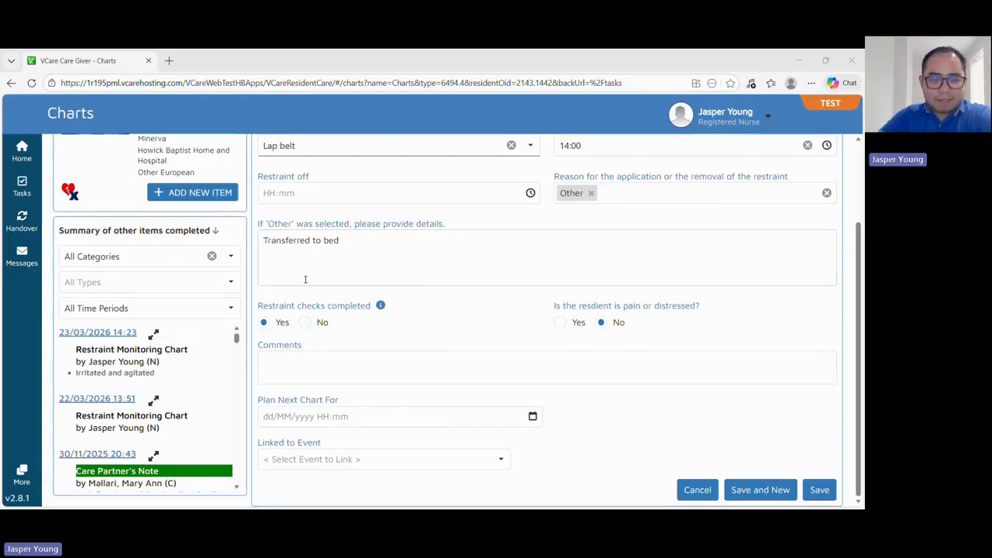
# Answer Yes to restraint checks completed and to pain or distress, with "Alternative interventions implemented" as the action taken.
pyautogui.click(264, 323)
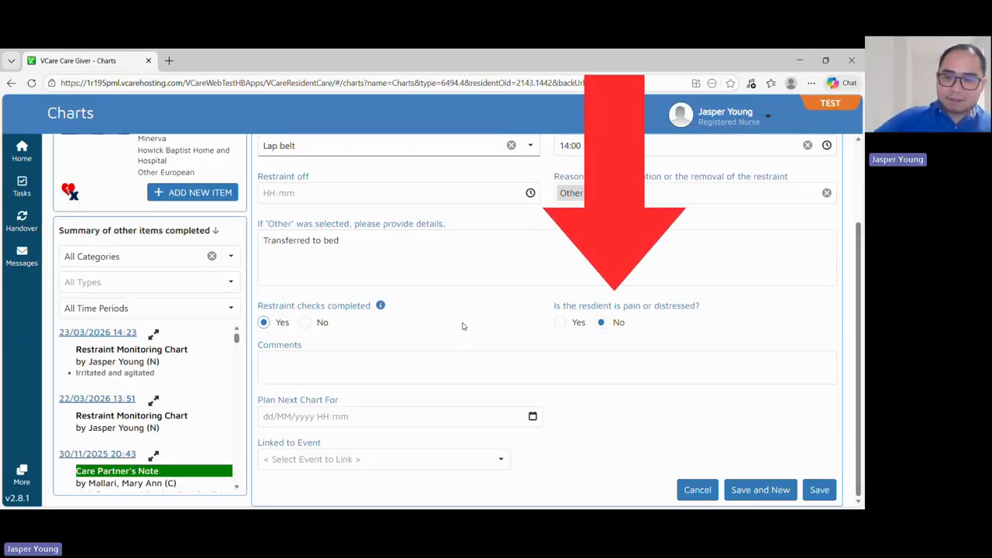
pyautogui.click(602, 323)
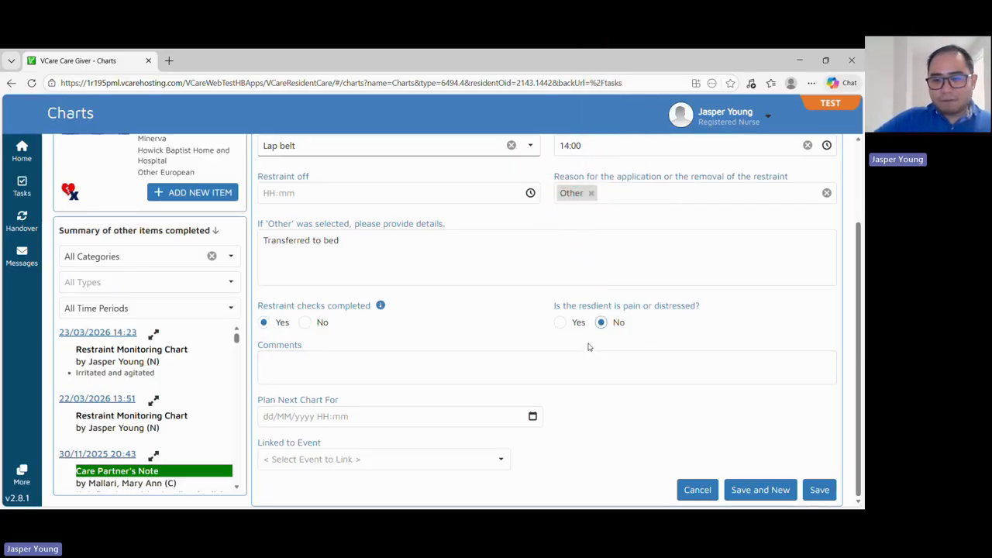
pyautogui.click(560, 323)
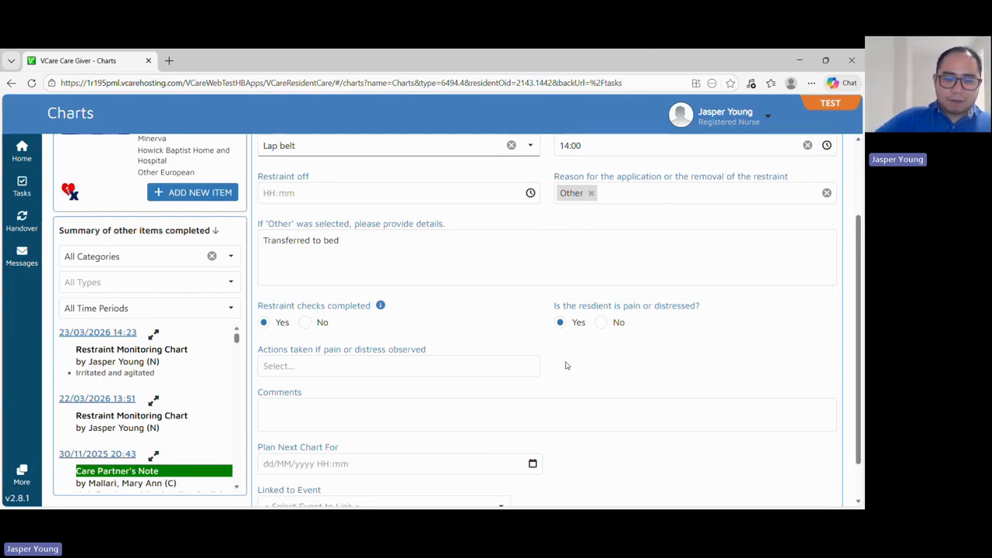
pyautogui.click(514, 373)
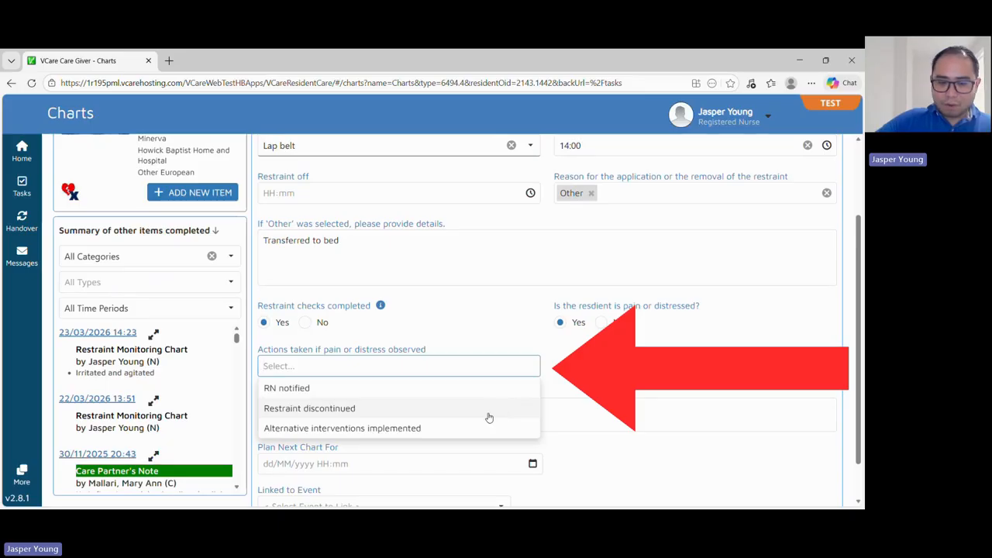
pyautogui.click(469, 429)
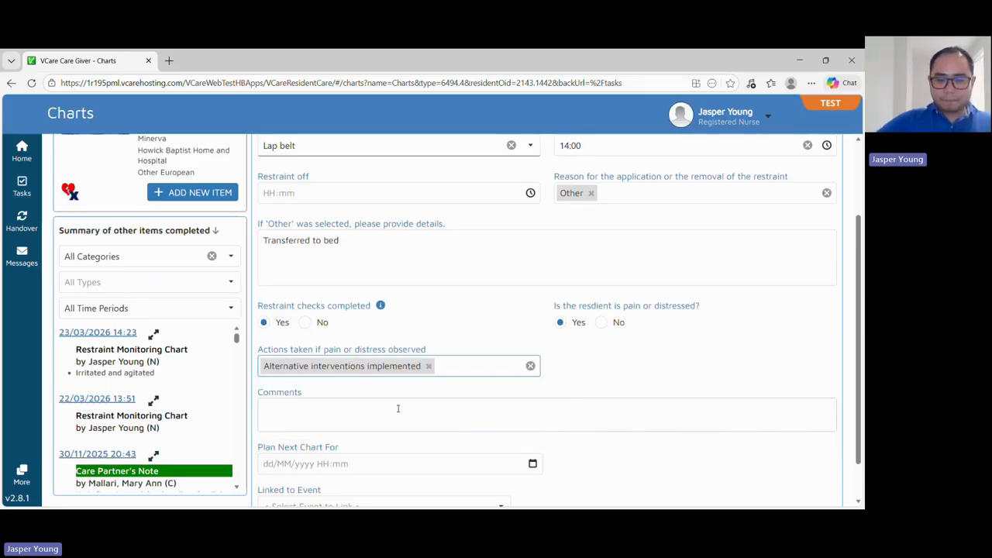
# Enter "Implemented music therapy" as the chart comment.
pyautogui.click(398, 409)
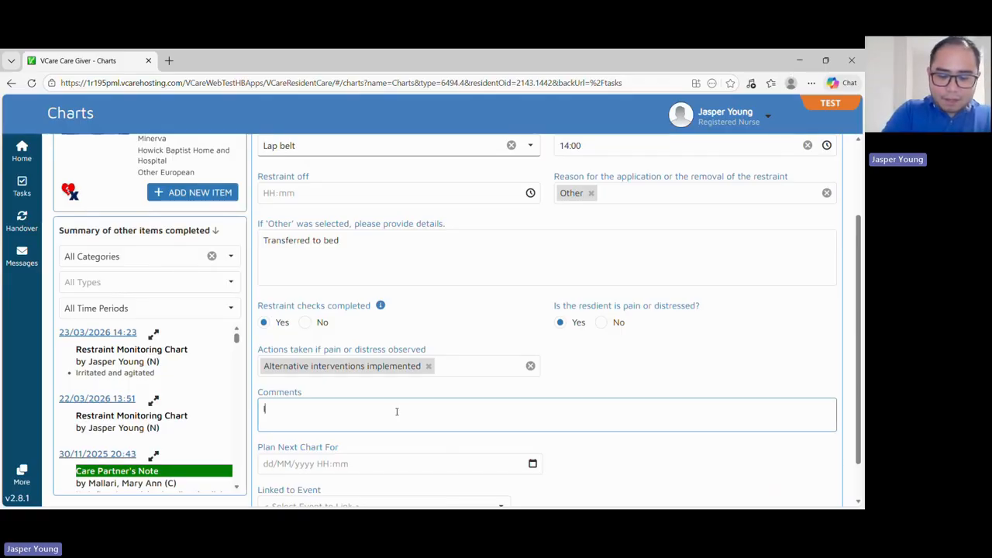
pyautogui.write('Implemented ')
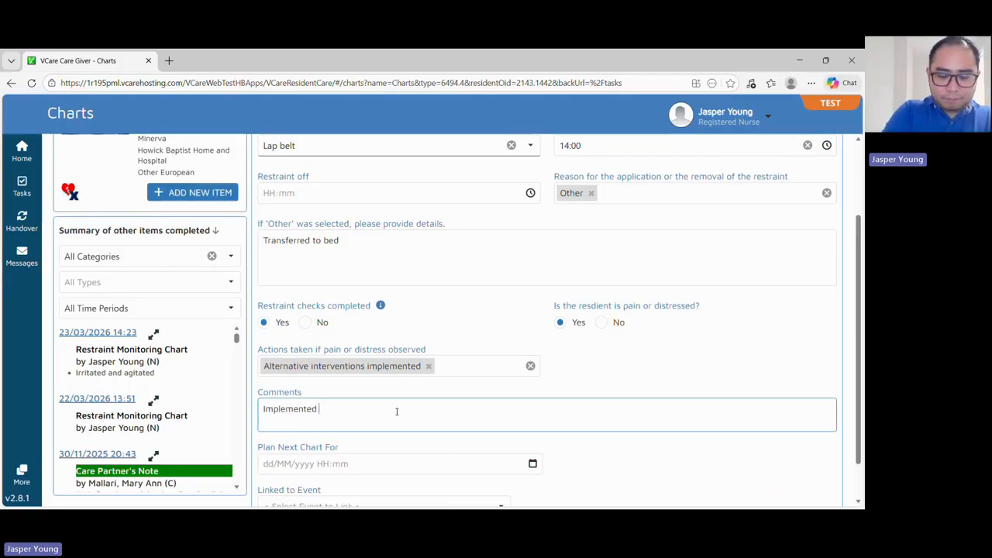
pyautogui.write('music')
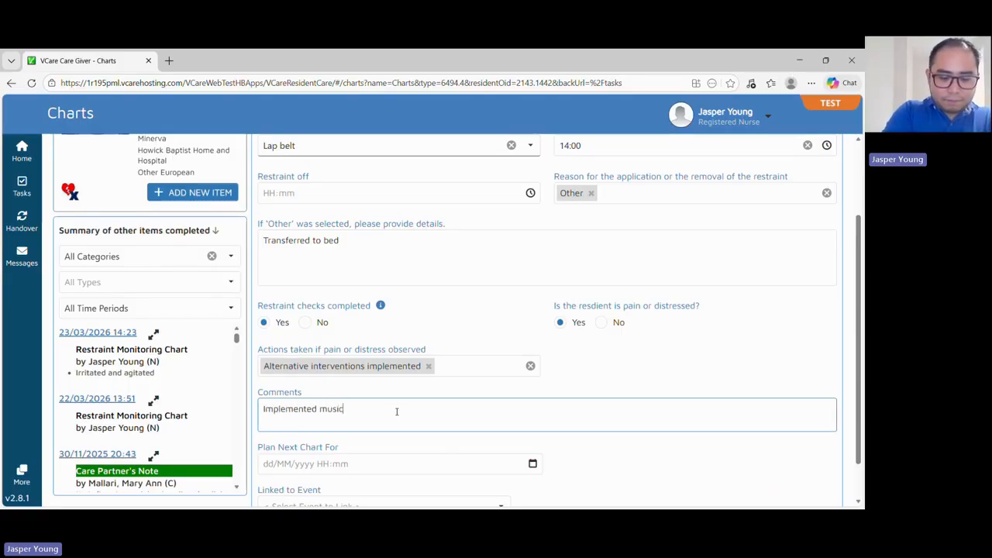
pyautogui.write(' therapy')
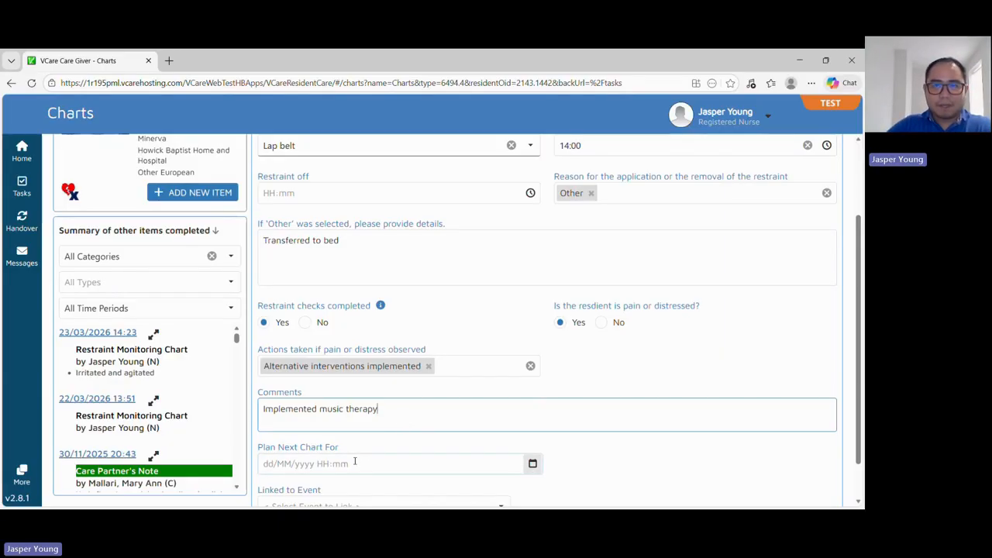
# Plan the next chart for 23/03/2026 at 16:59.
pyautogui.click(354, 462)
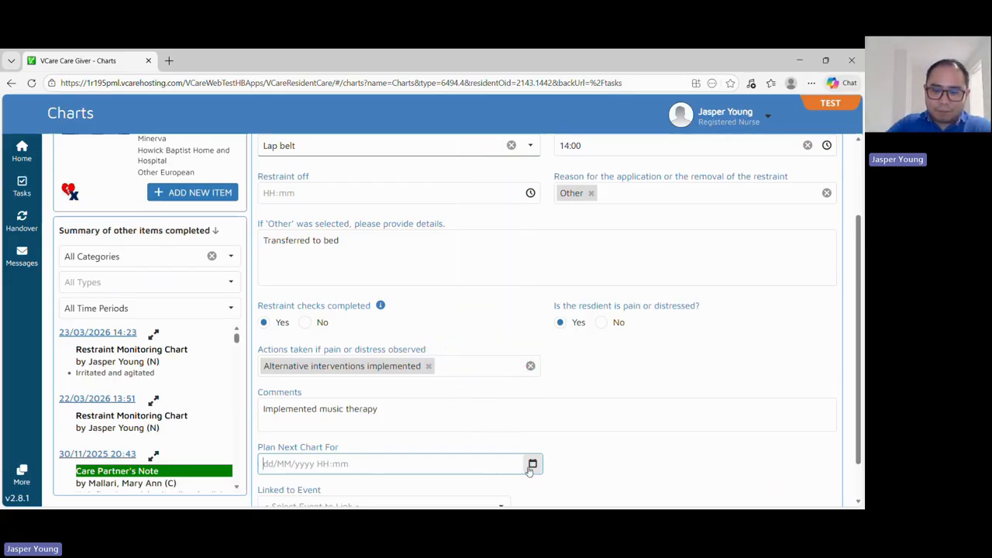
pyautogui.click(533, 463)
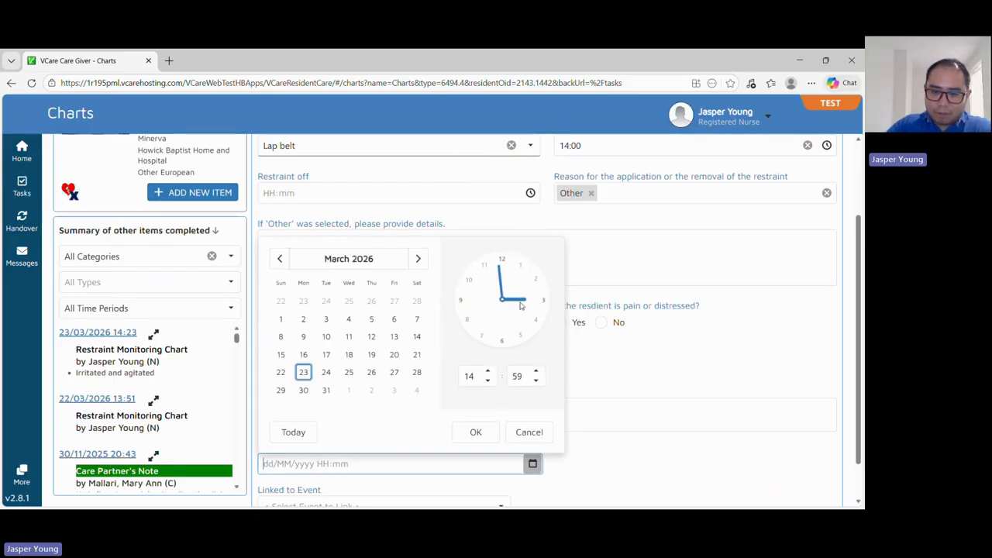
pyautogui.click(489, 372)
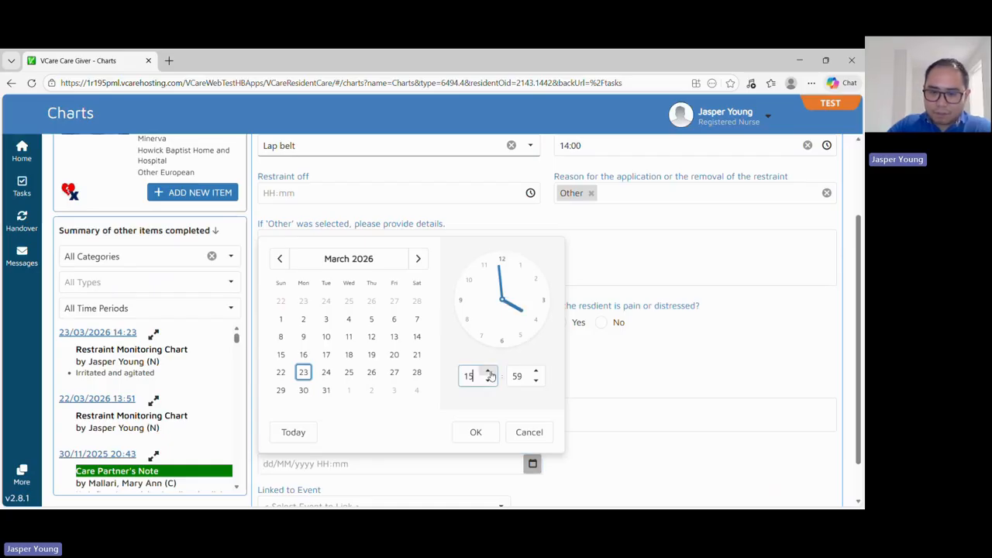
pyautogui.click(488, 372)
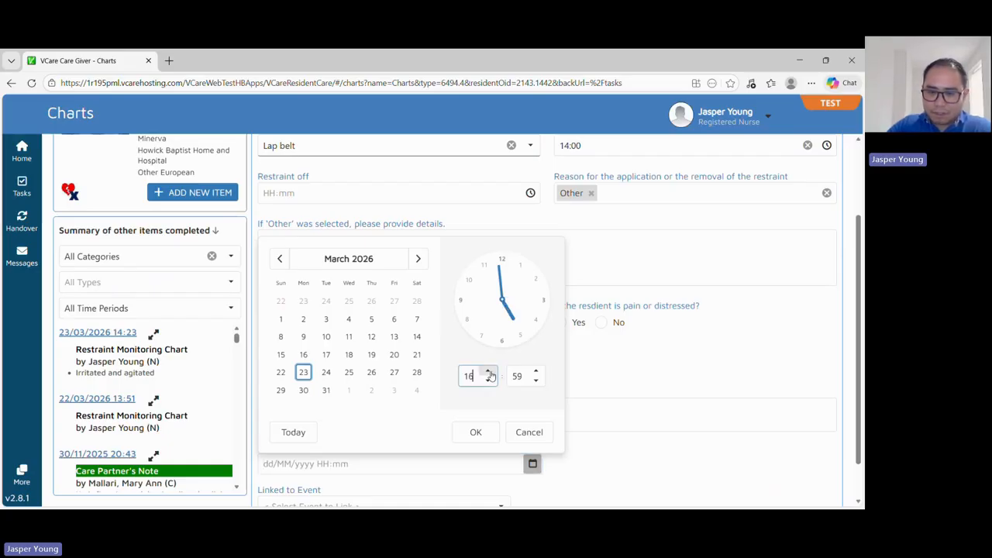
pyautogui.click(477, 434)
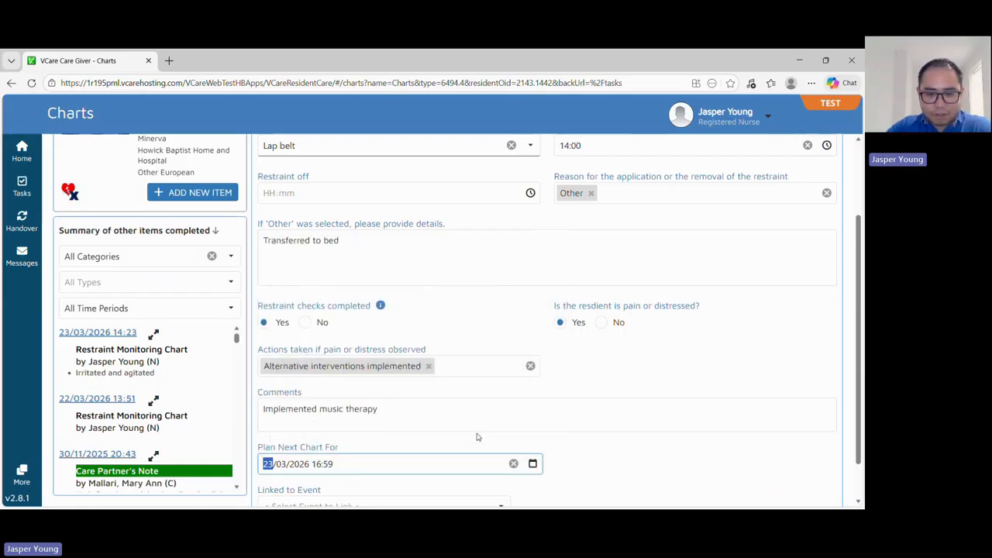
pyautogui.scroll(-1, 593, 456)
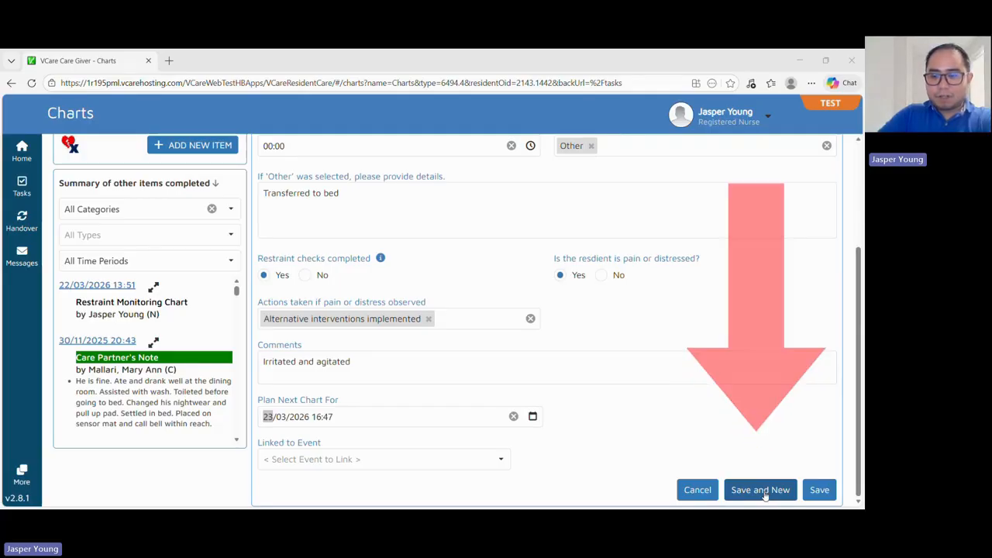
# Save the completed Restraint Monitoring Chart.
pyautogui.click(813, 493)
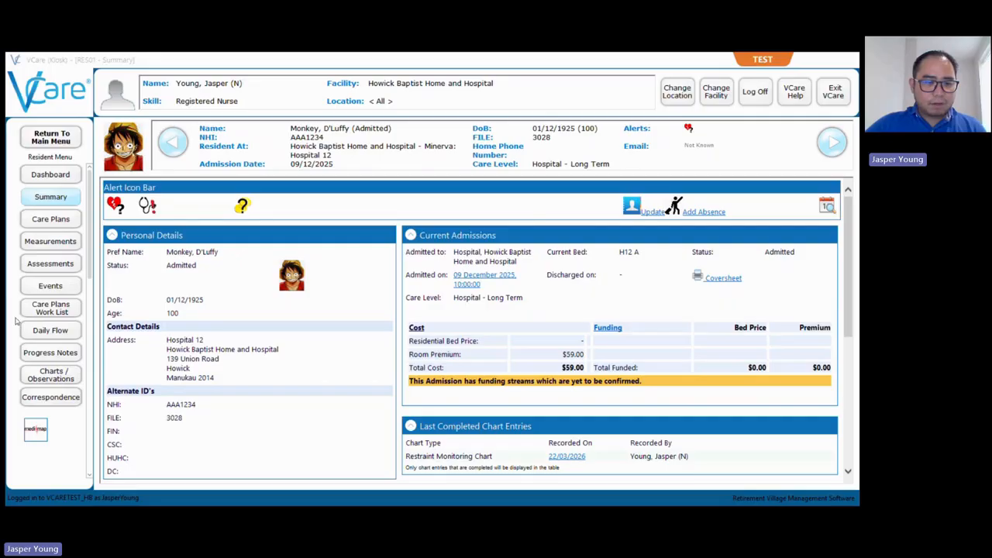
# In the VCare Kiosk application, open the resident's Restraint Monitoring Chart observations and add a new entry.
pyautogui.click(52, 375)
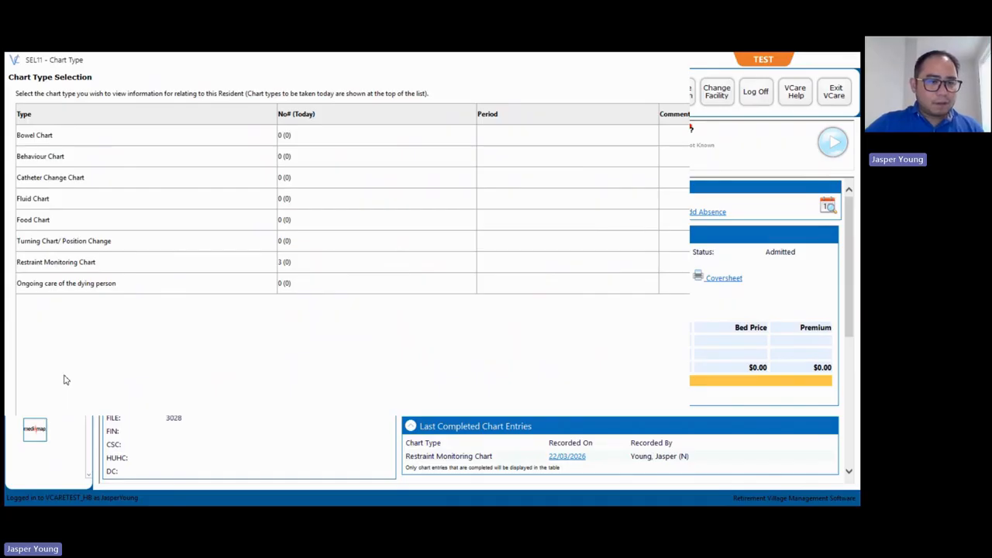
pyautogui.doubleClick(107, 264)
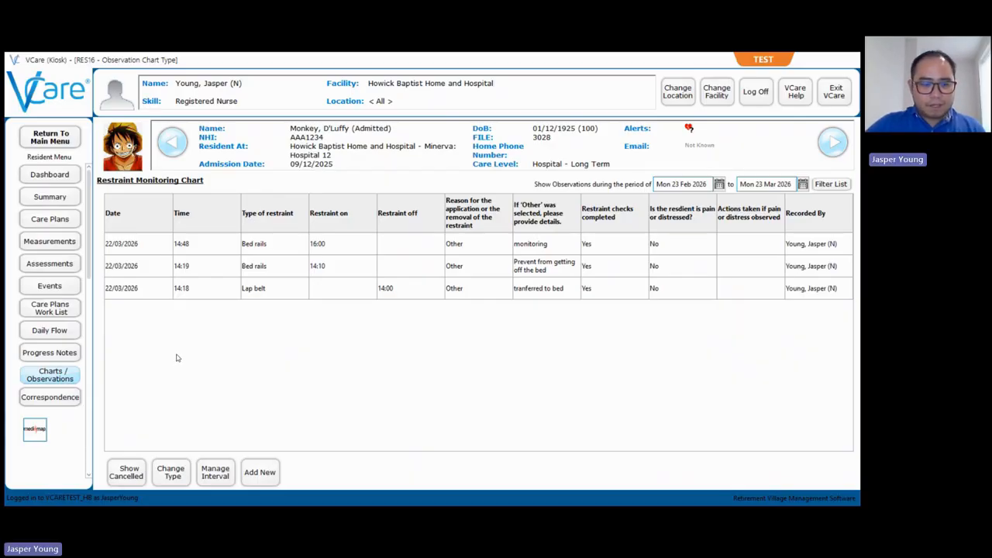
pyautogui.click(258, 472)
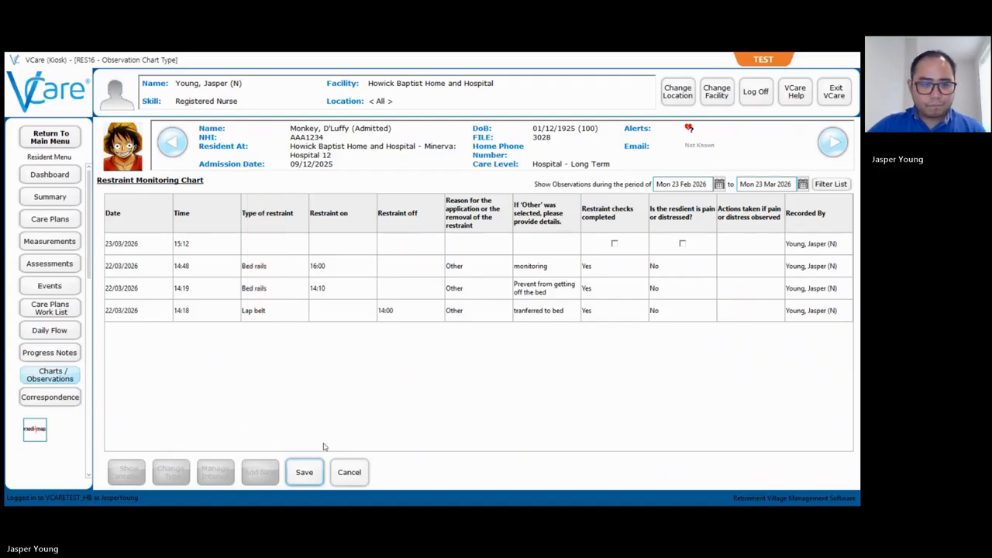
# Set the new entry's type of restraint to Lap belt and its restraint on time to 15:12.
pyautogui.click(250, 246)
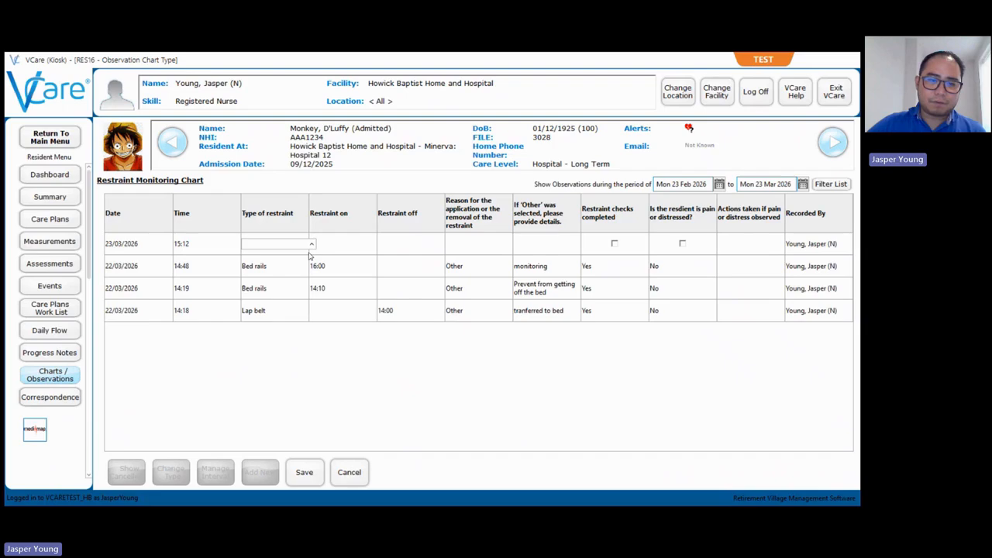
pyautogui.click(302, 259)
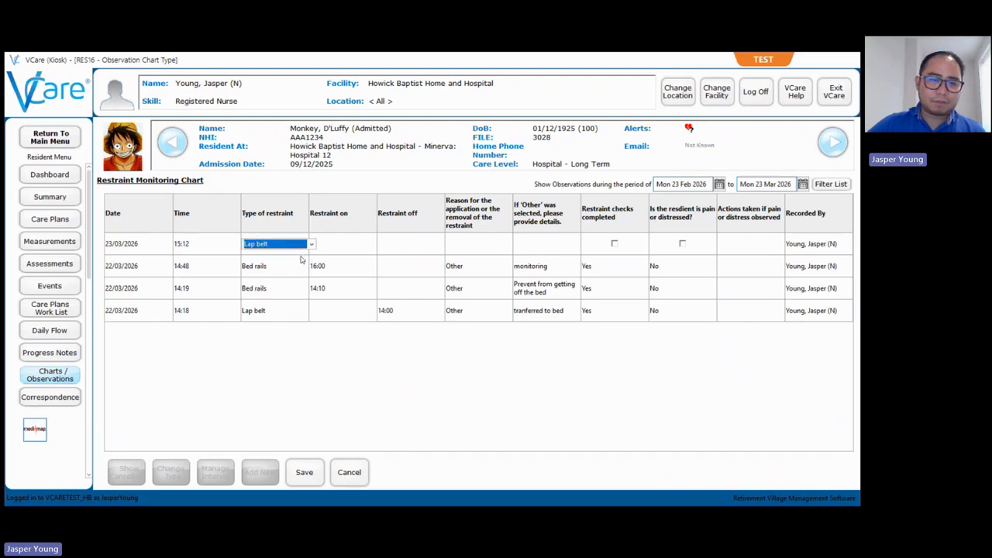
pyautogui.click(359, 245)
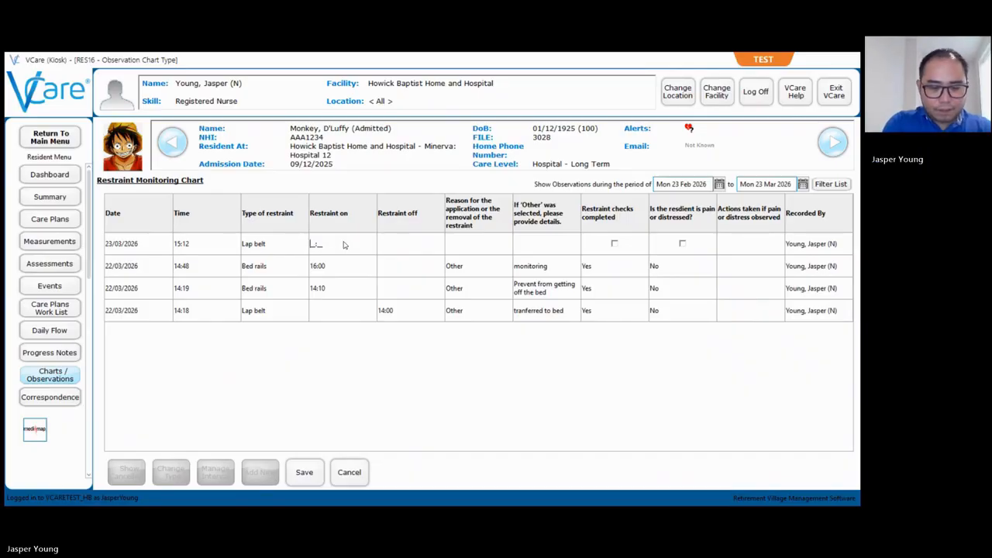
pyautogui.write('1')
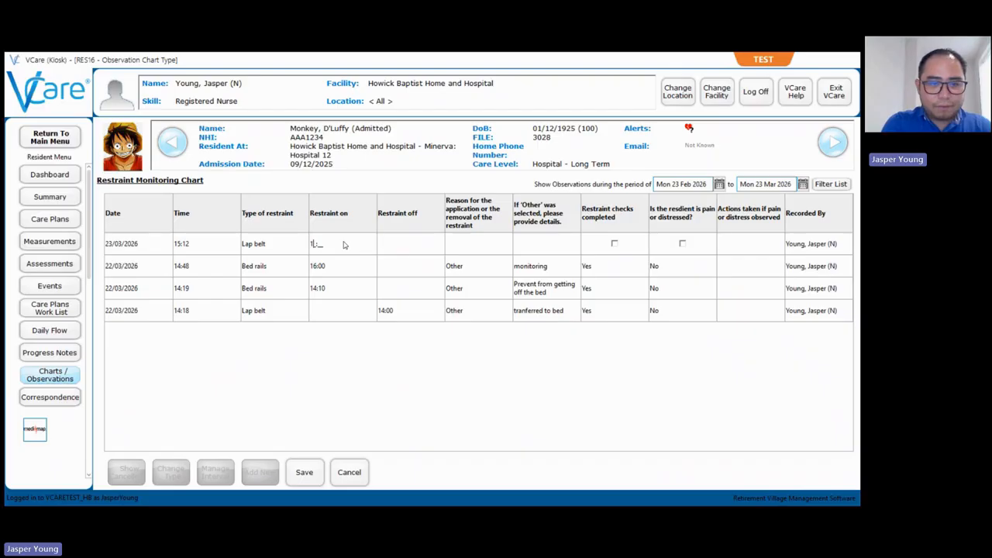
pyautogui.write('5:12')
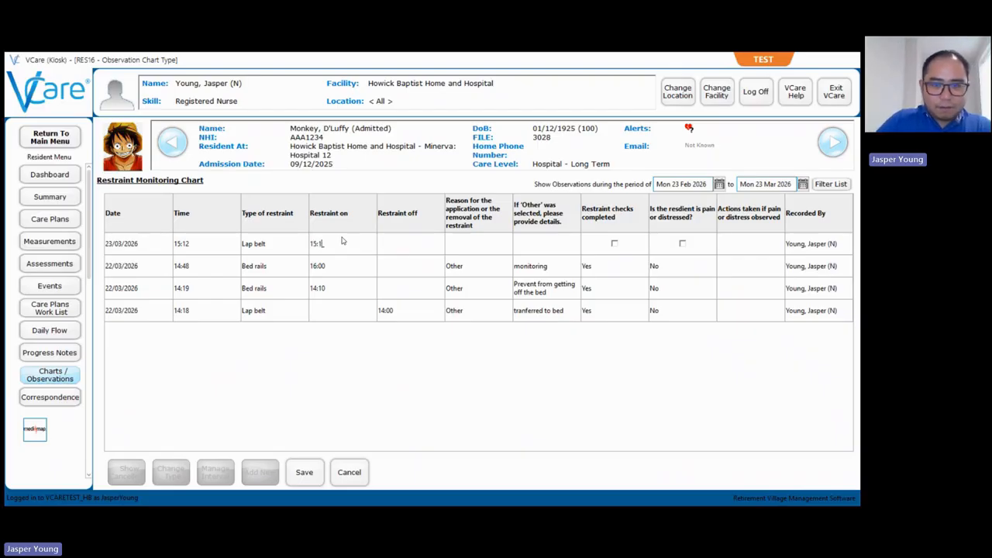
pyautogui.press('Tab')
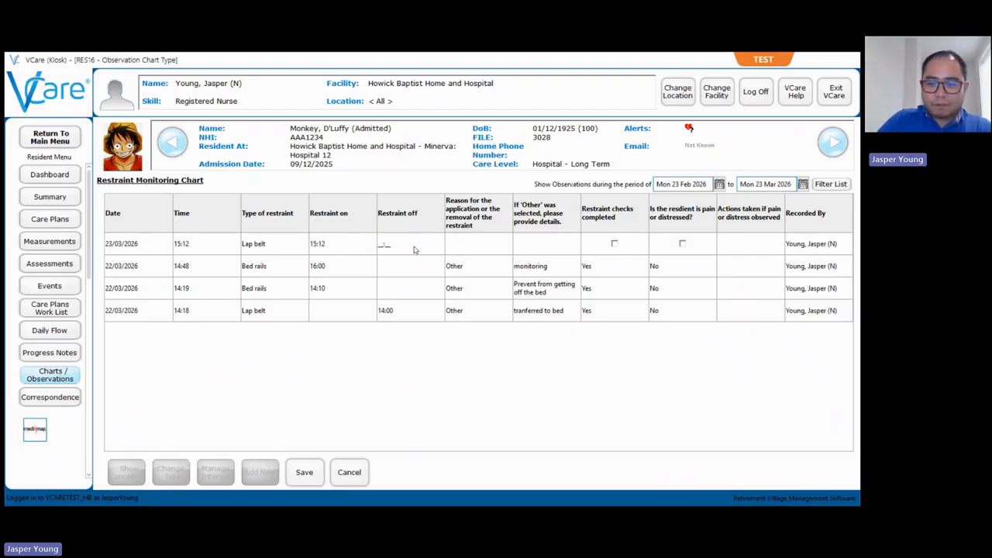
# Choose Activities as the reason for applying or removing the restraint and mark the restraint checks as completed.
pyautogui.click(465, 246)
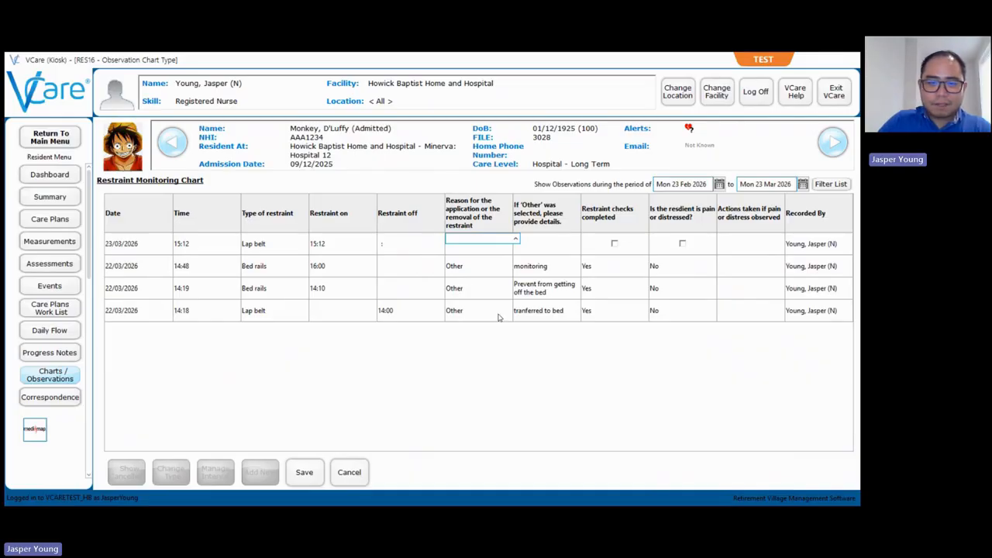
pyautogui.click(545, 245)
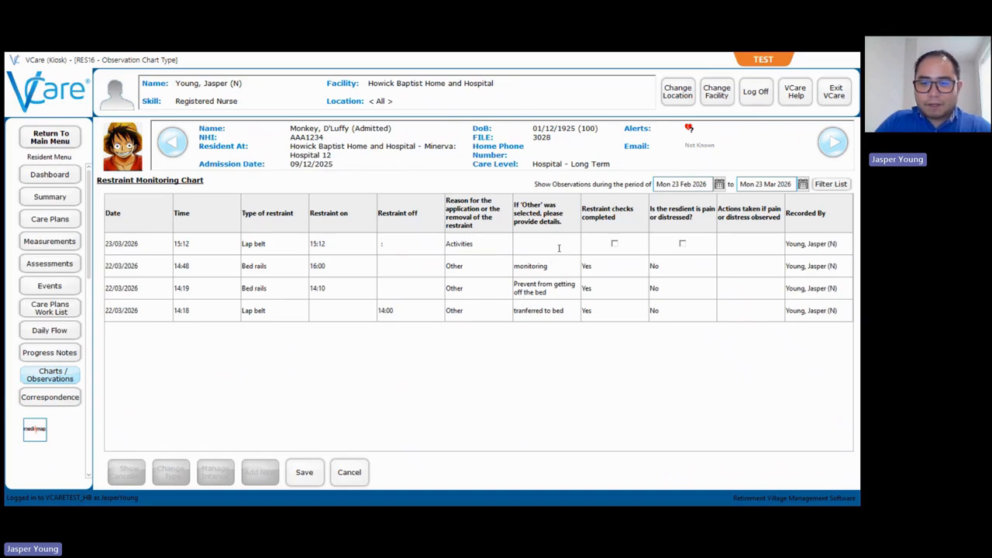
pyautogui.click(615, 245)
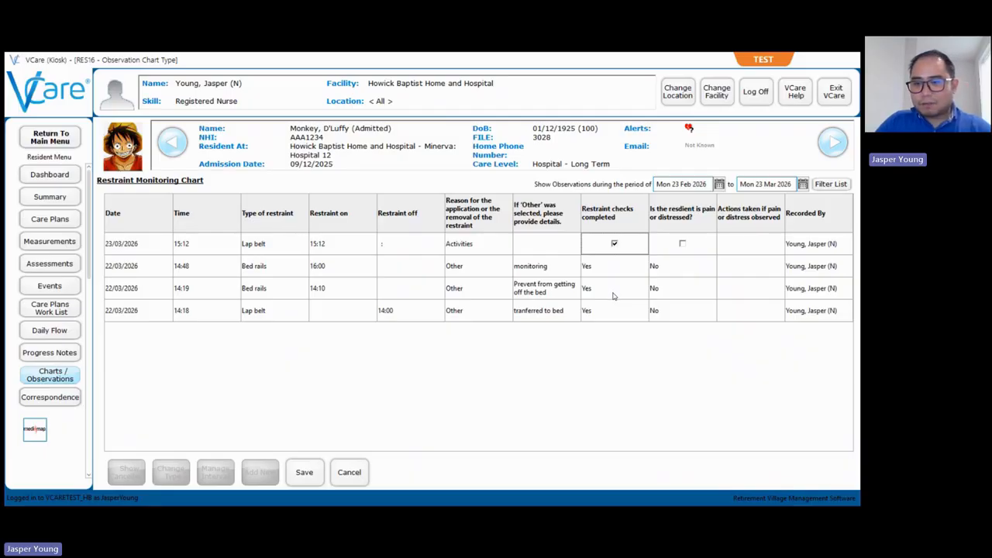
pyautogui.click(682, 244)
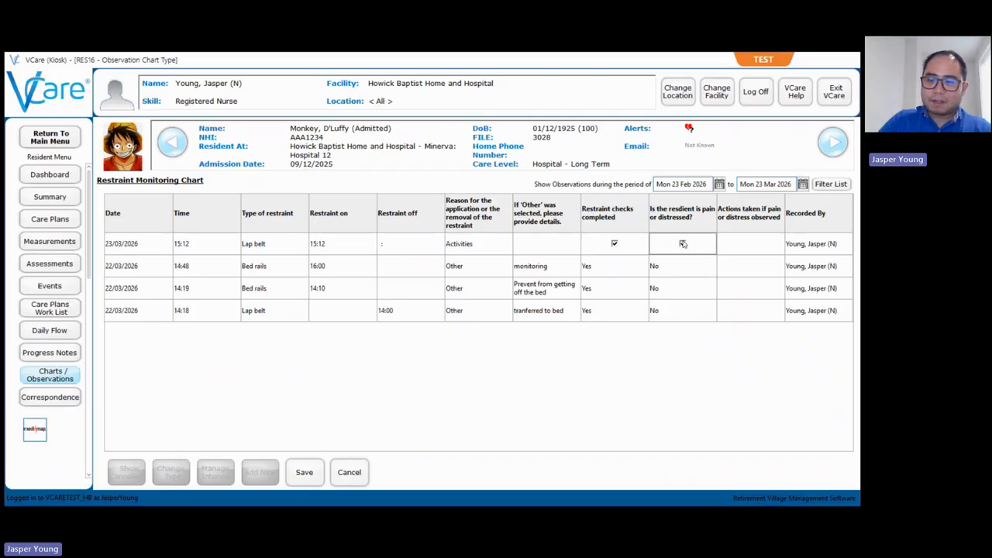
pyautogui.click(738, 251)
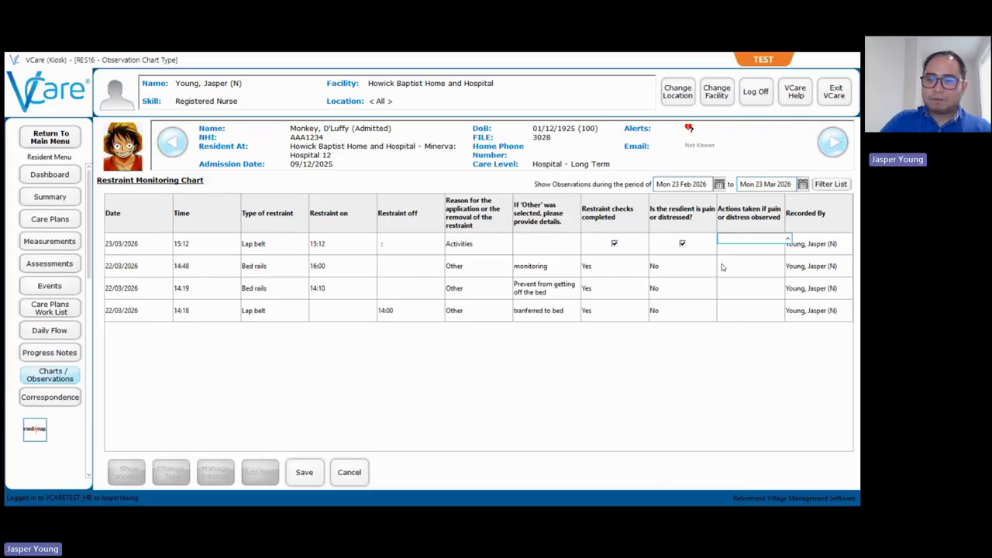
pyautogui.click(683, 244)
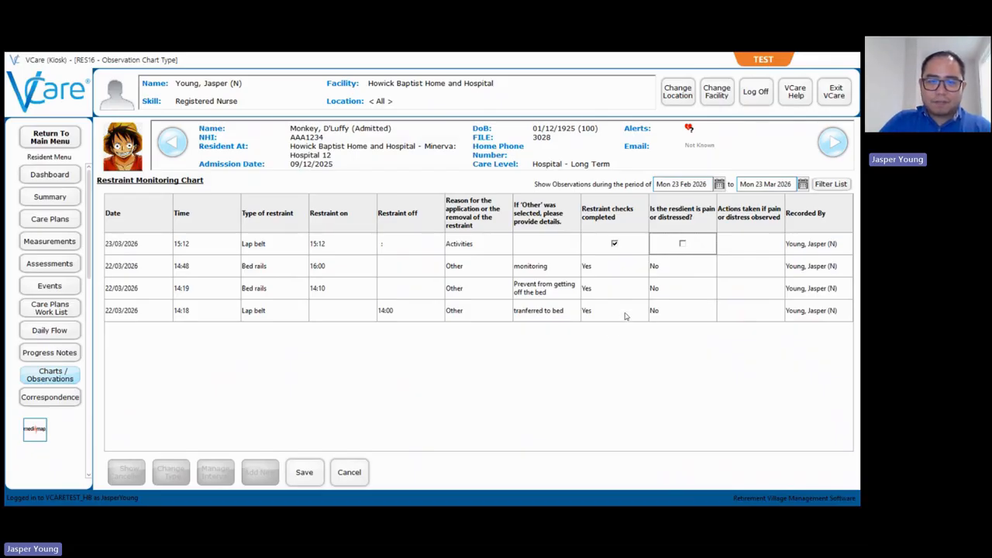
# Save the new lap belt entry in the Restraint Monitoring Chart.
pyautogui.click(312, 475)
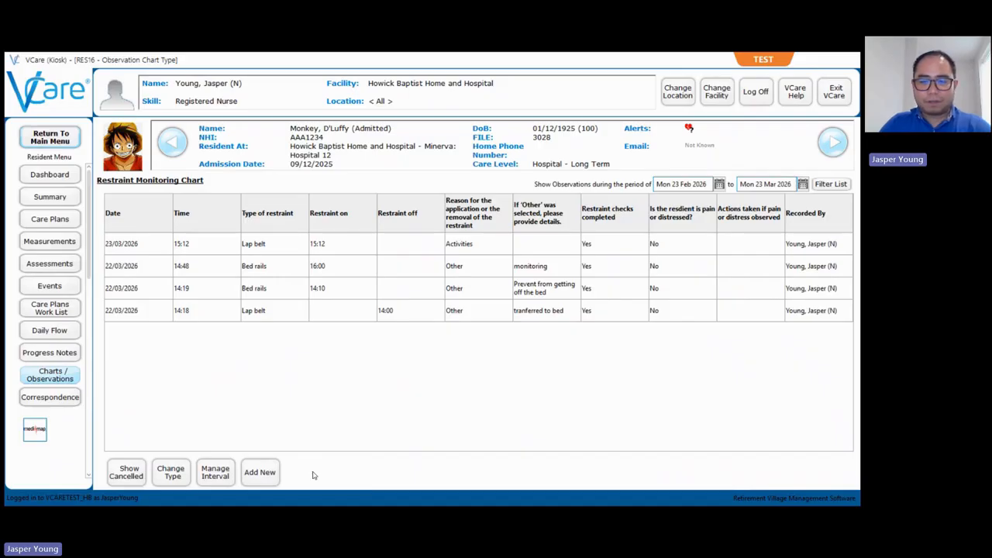